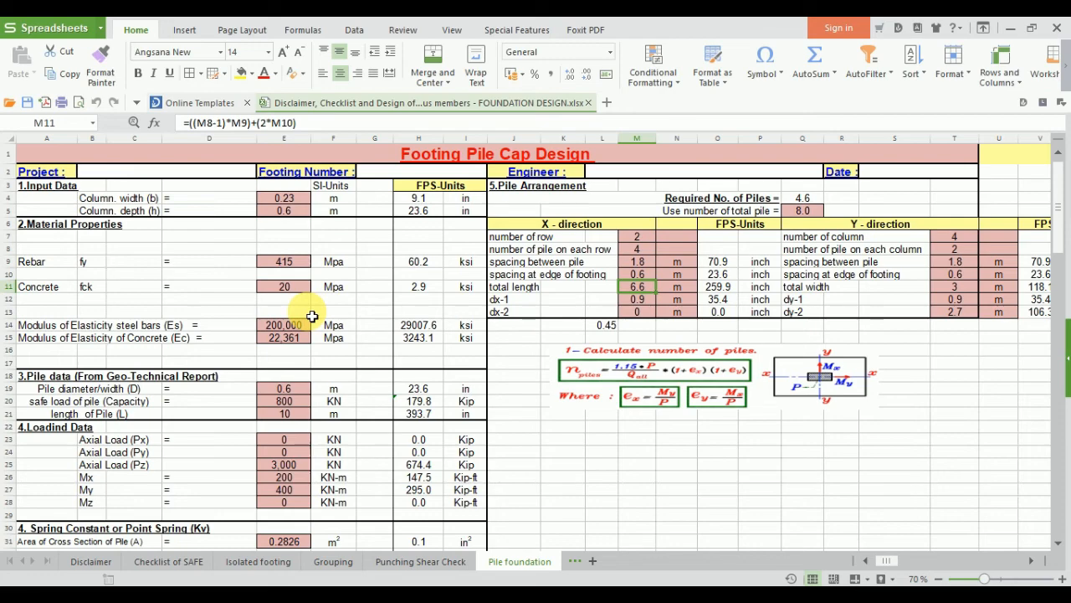
Consult the pile foundation problem statement in Photos and, back in the spreadsheet, set the column width to 3 m and depth to 0.45 m
left_click(607, 601)
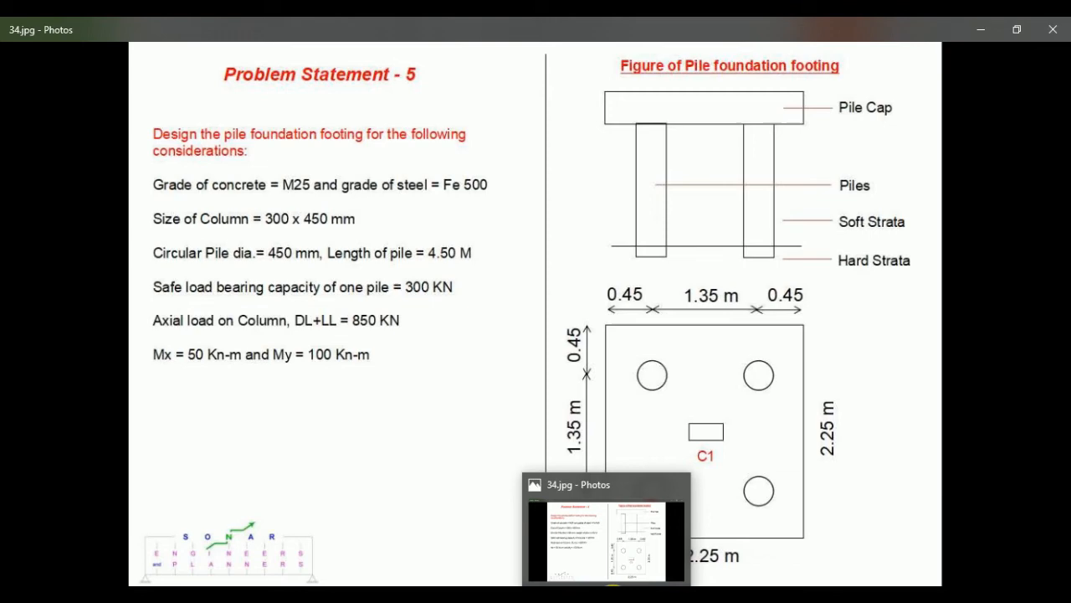
left_click(614, 596)
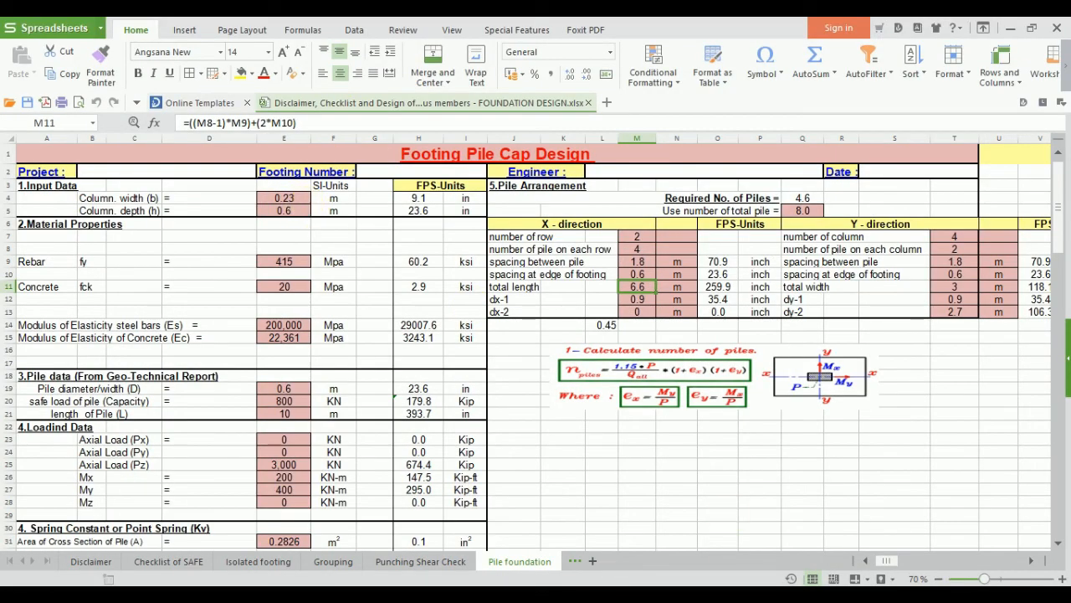
left_click(607, 588)
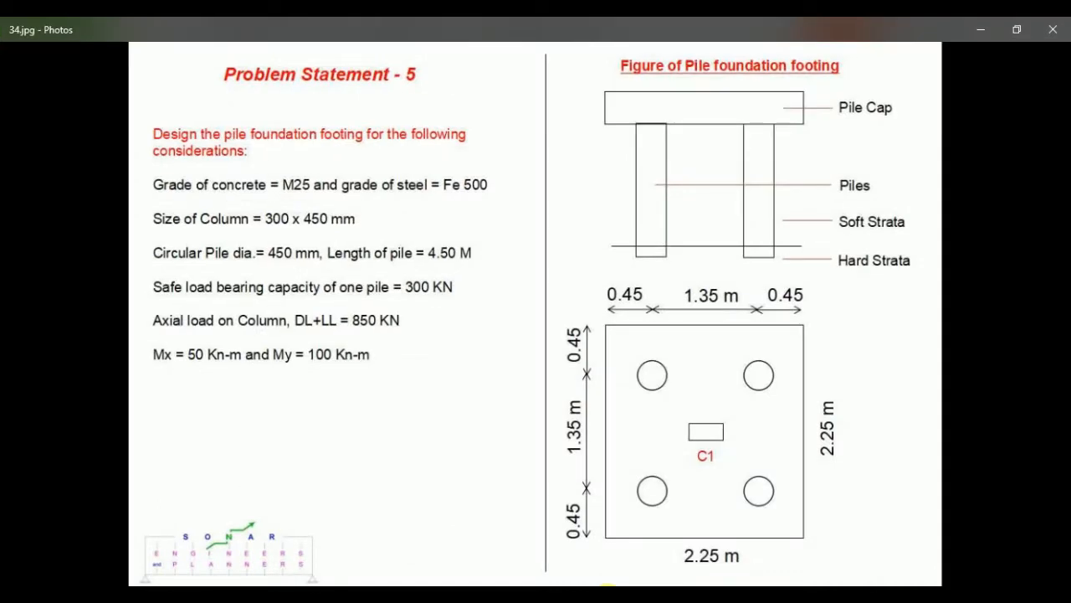
left_click(607, 588)
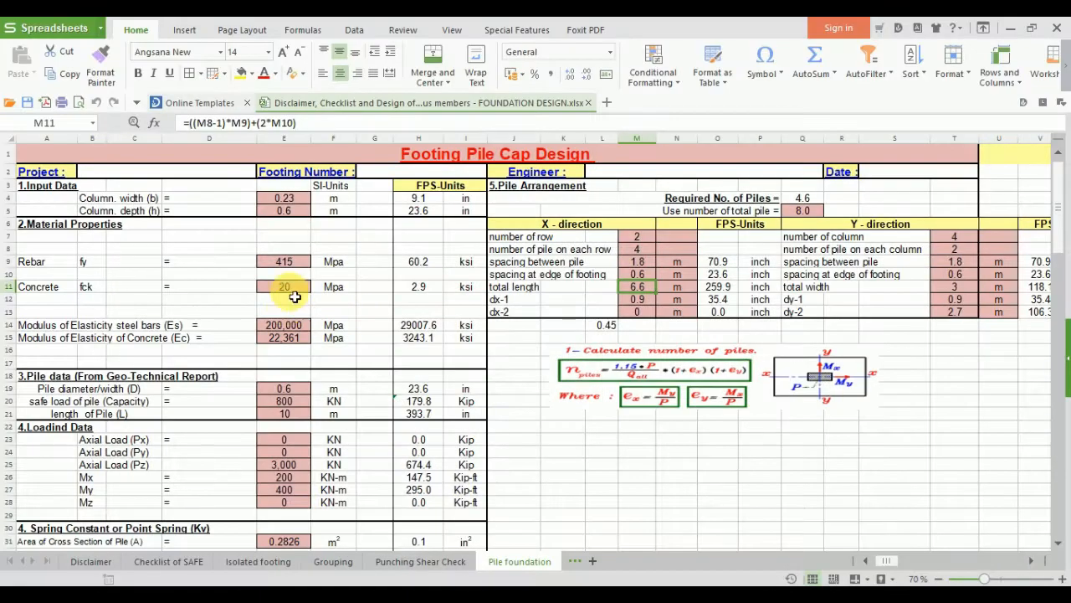
left_click(299, 199)
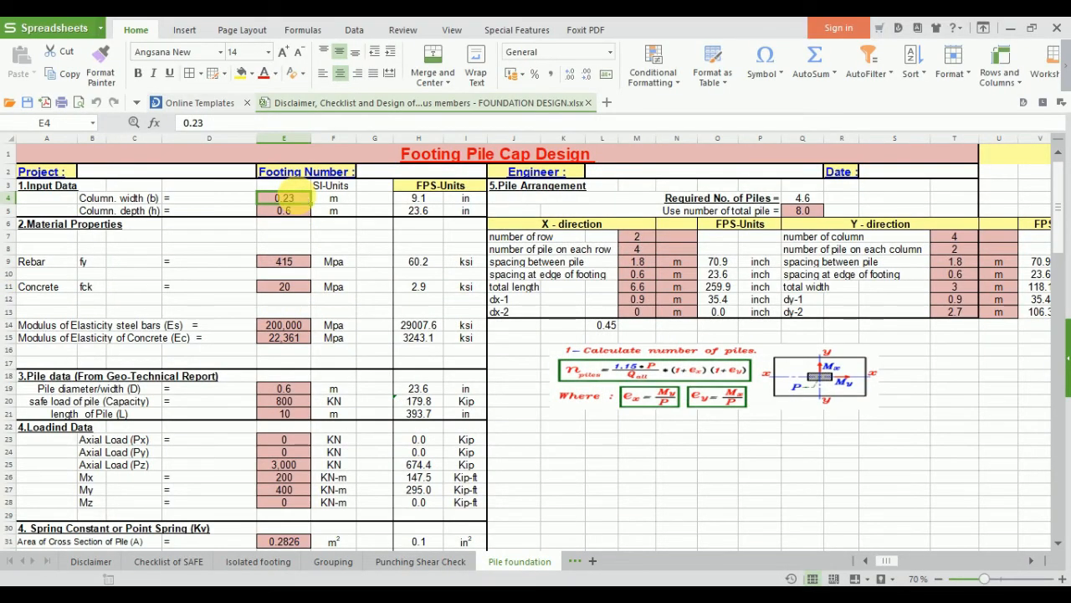
type("03")
key("Return")
type("0.45")
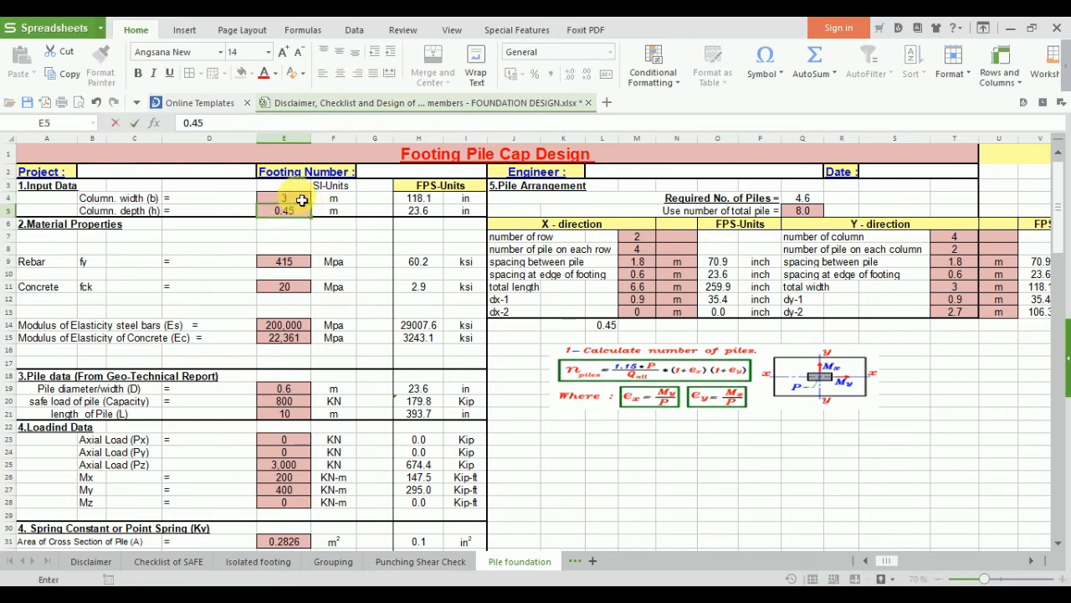
key("Return")
Set the rebar strength fy to 500 MPa and the concrete strength fck to 25 MPa
key("Down")
key("Down")
key("Down")
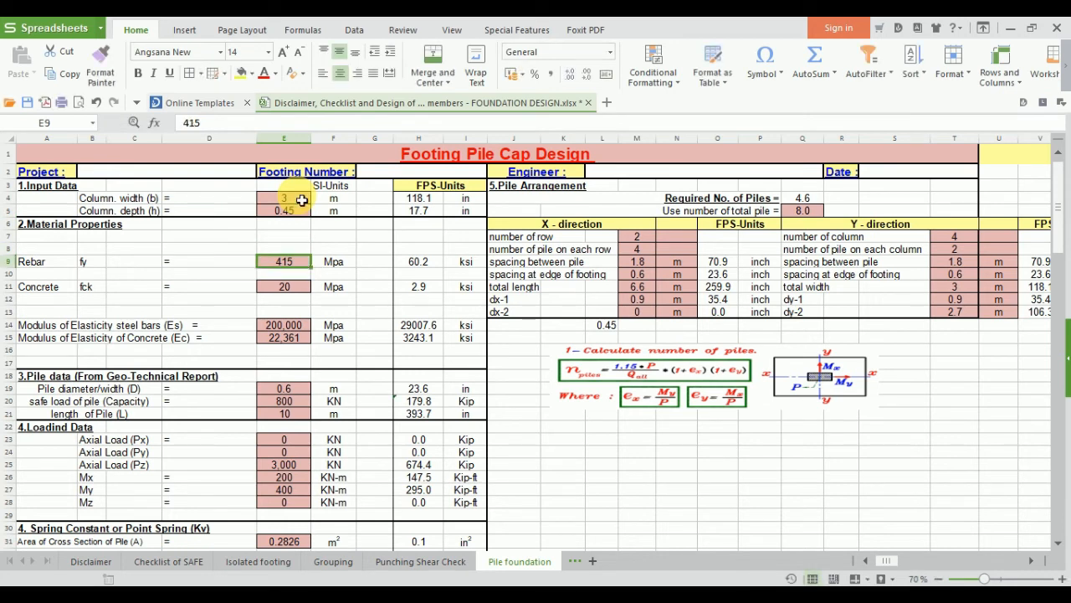
type("500")
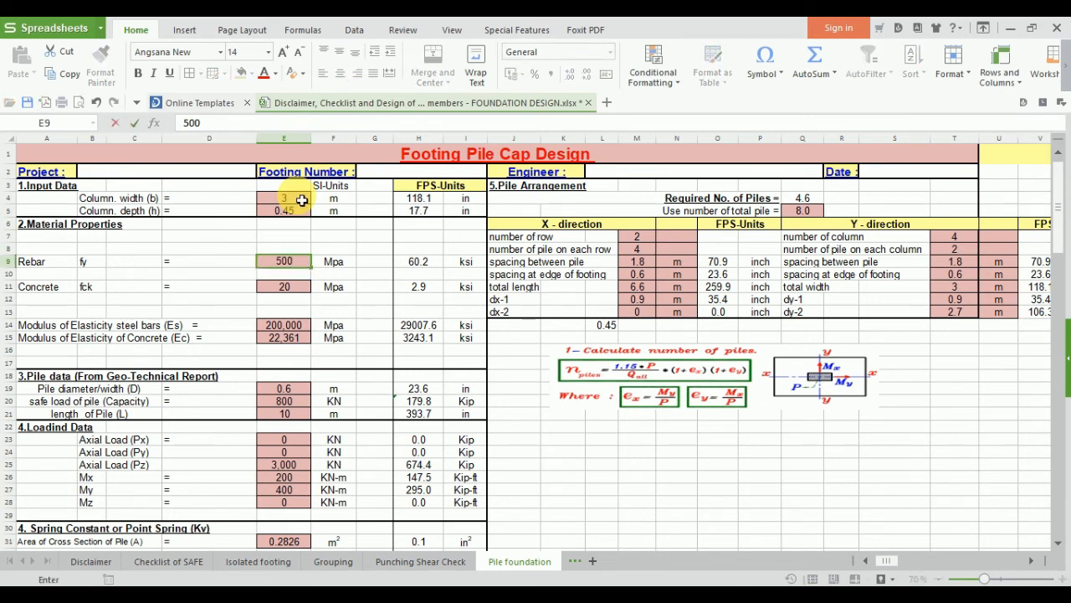
key("Return")
key("Down")
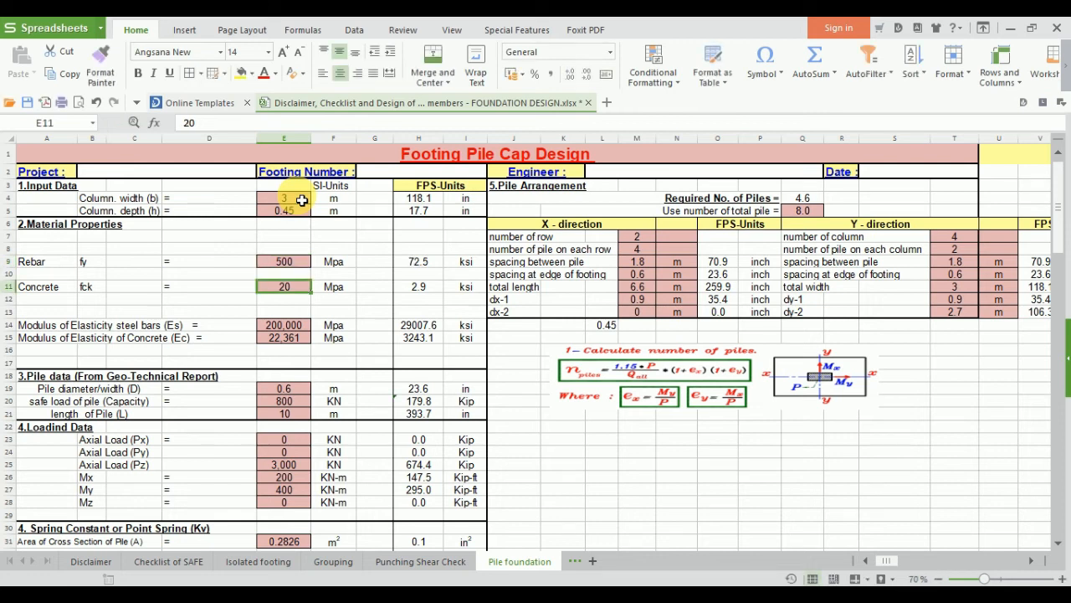
type("25")
key("Return")
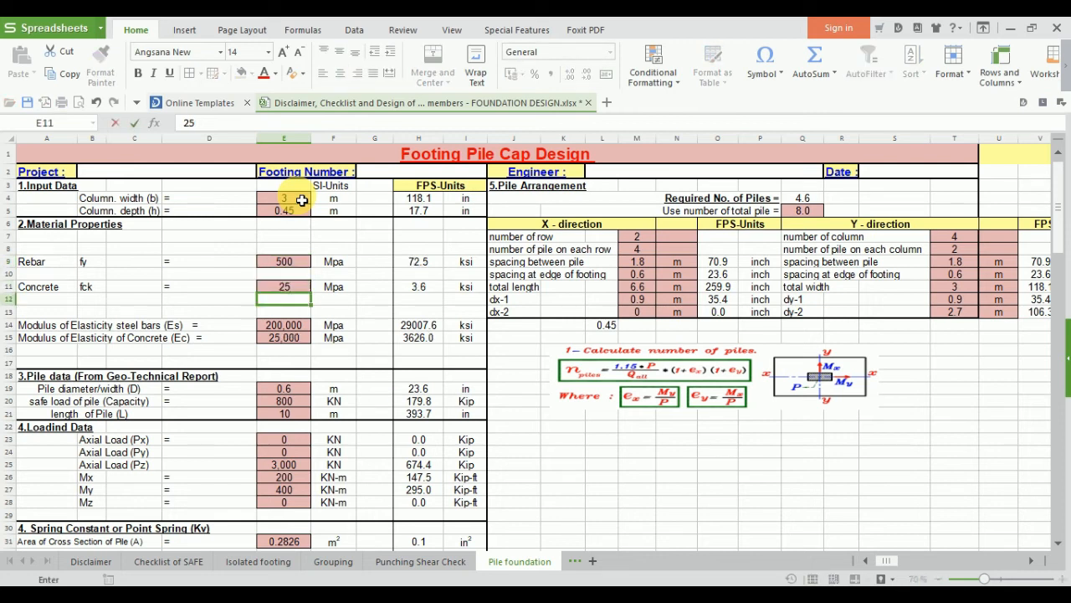
Set the pile diameter in the geotechnical pile data to 0.45 m
key("Down")
key("Down")
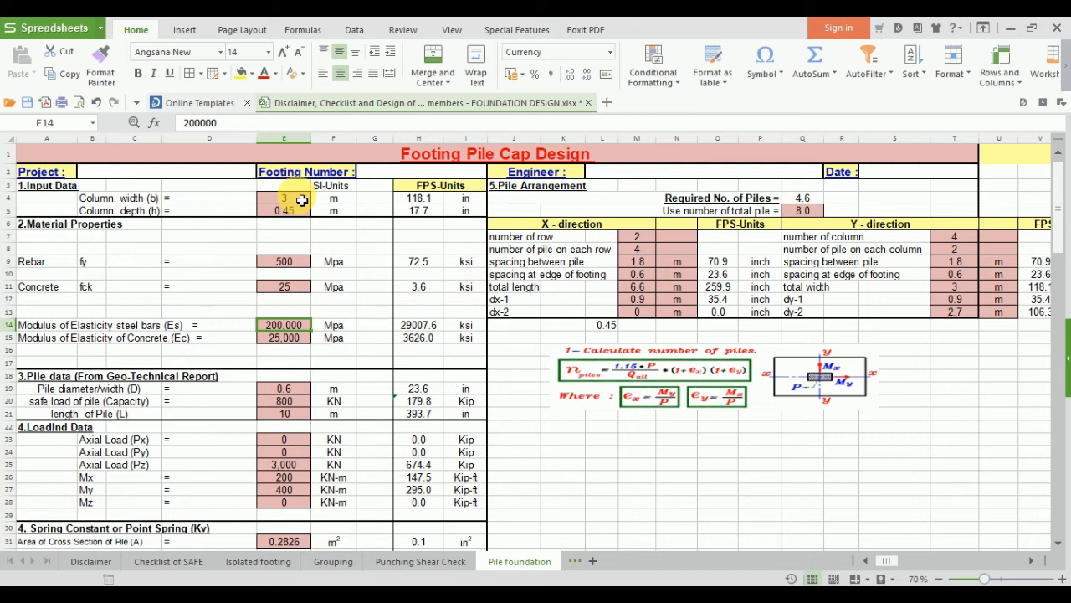
key("Down")
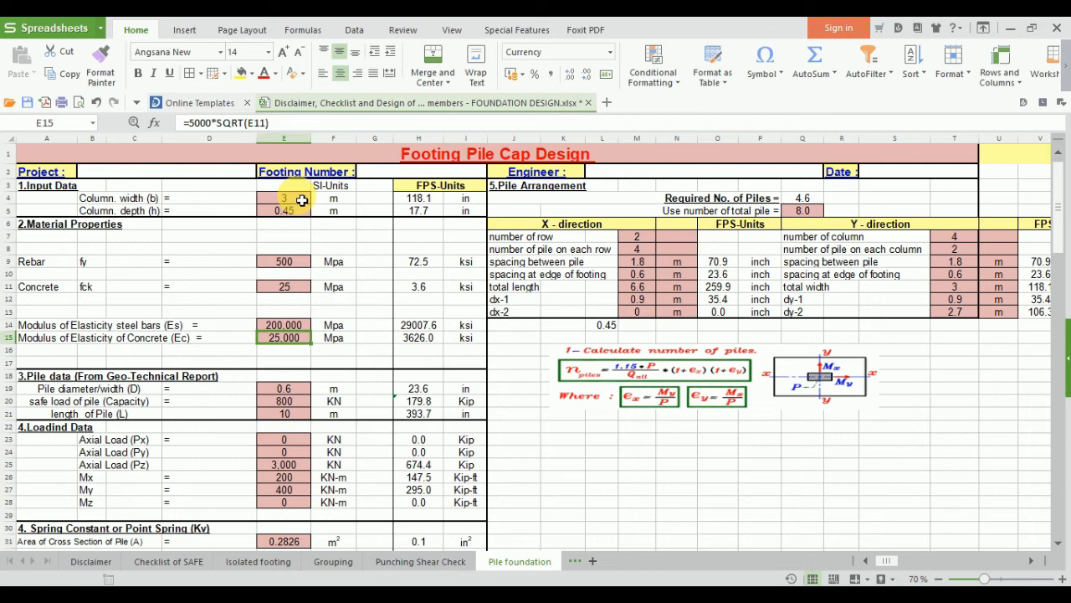
key("Down")
key("Down")
key("Down")
key("Down")
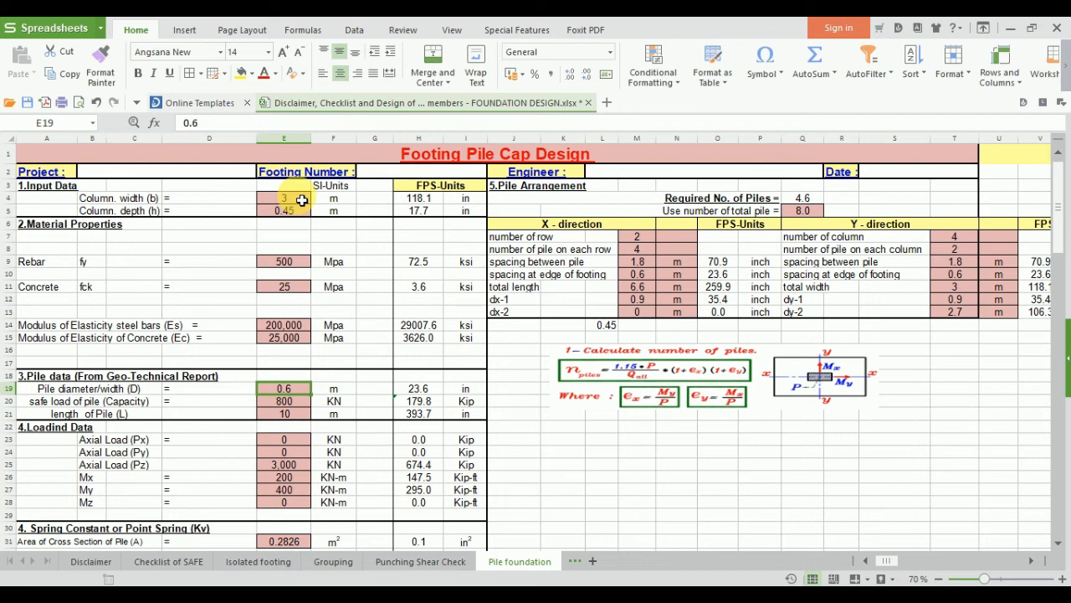
type("0.45")
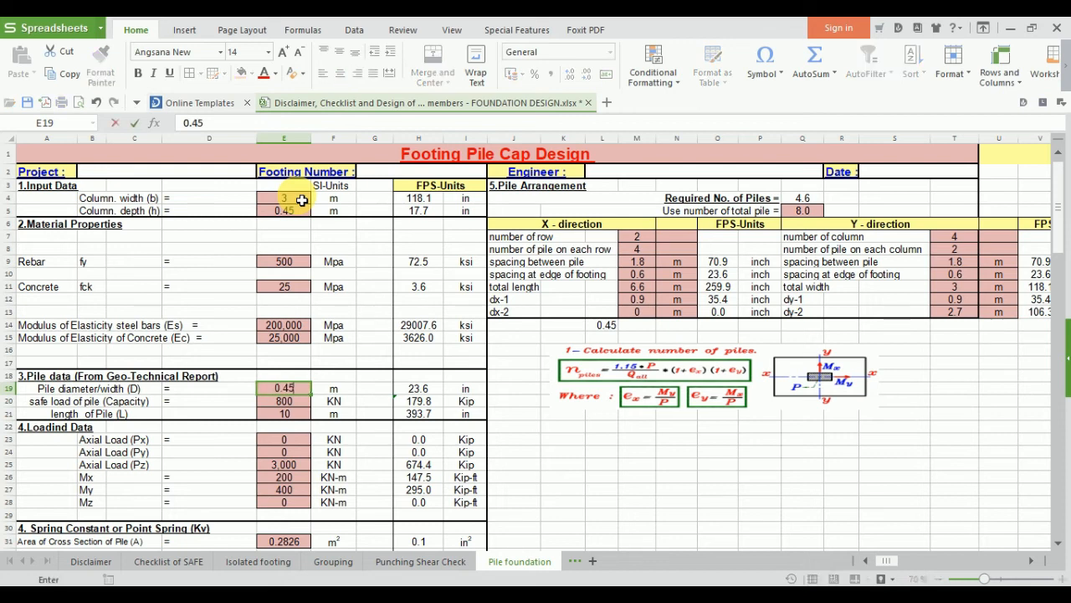
key("Return")
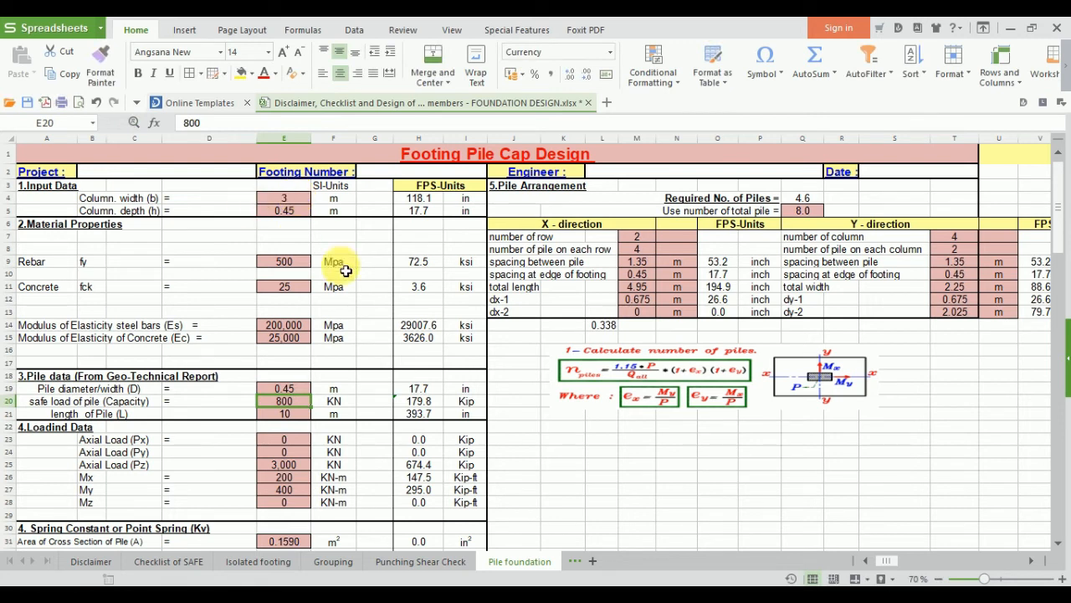
Consult the problem statement in Photos and, in the spreadsheet, set the safe pile load to 300 kN and pile length to 4.5 m
left_click(490, 595)
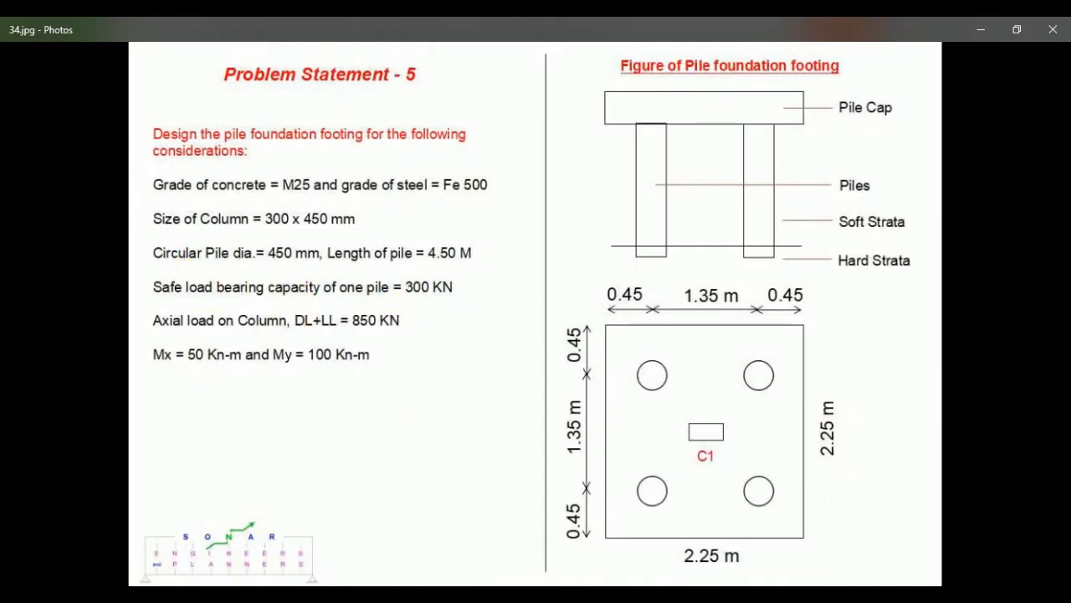
left_click(569, 596)
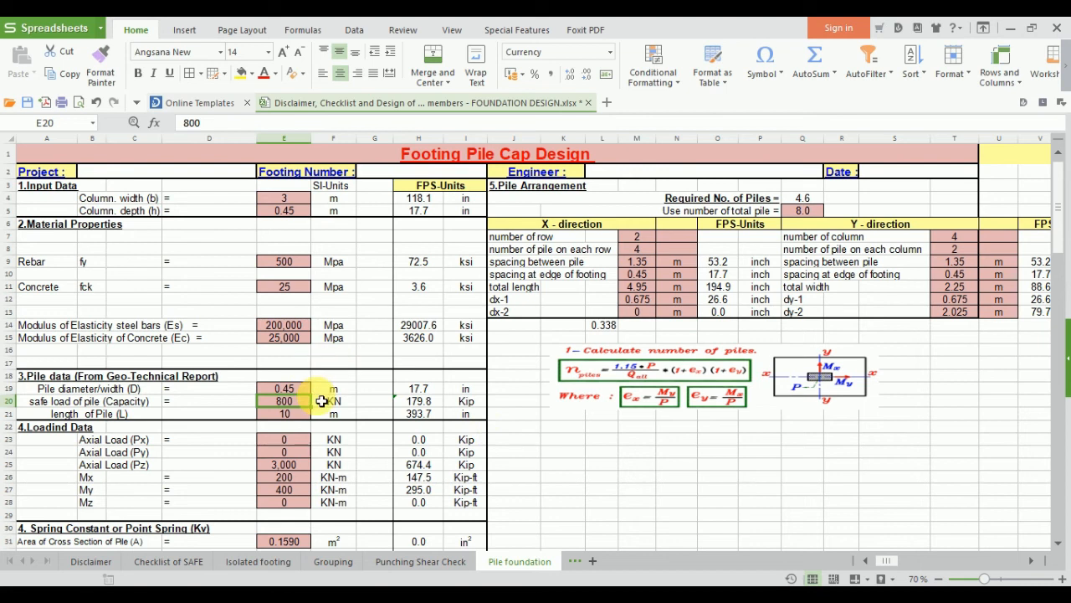
type("300")
key("Return")
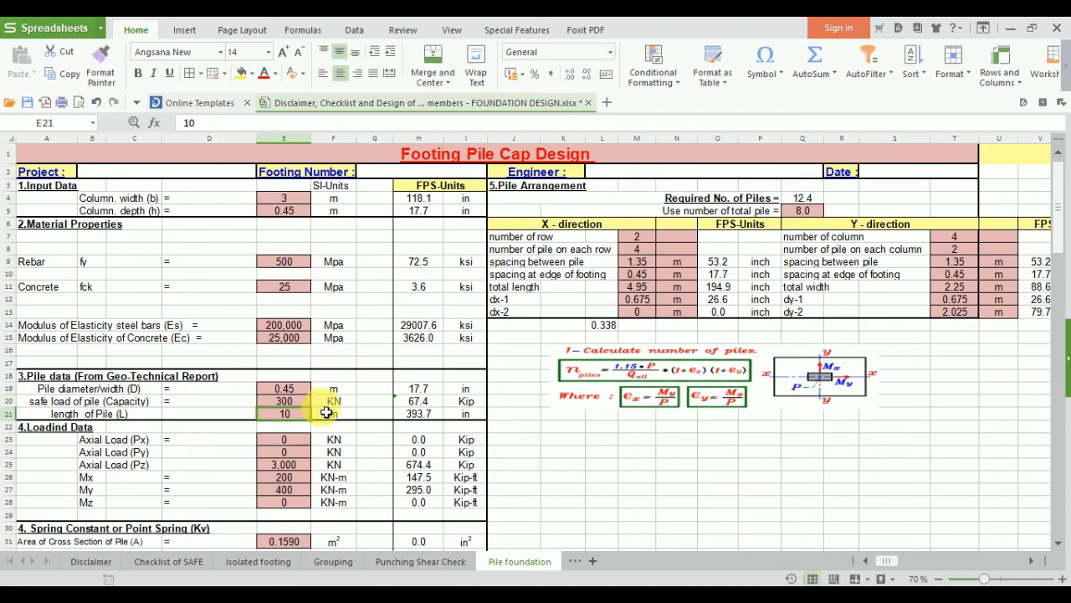
type("4.5")
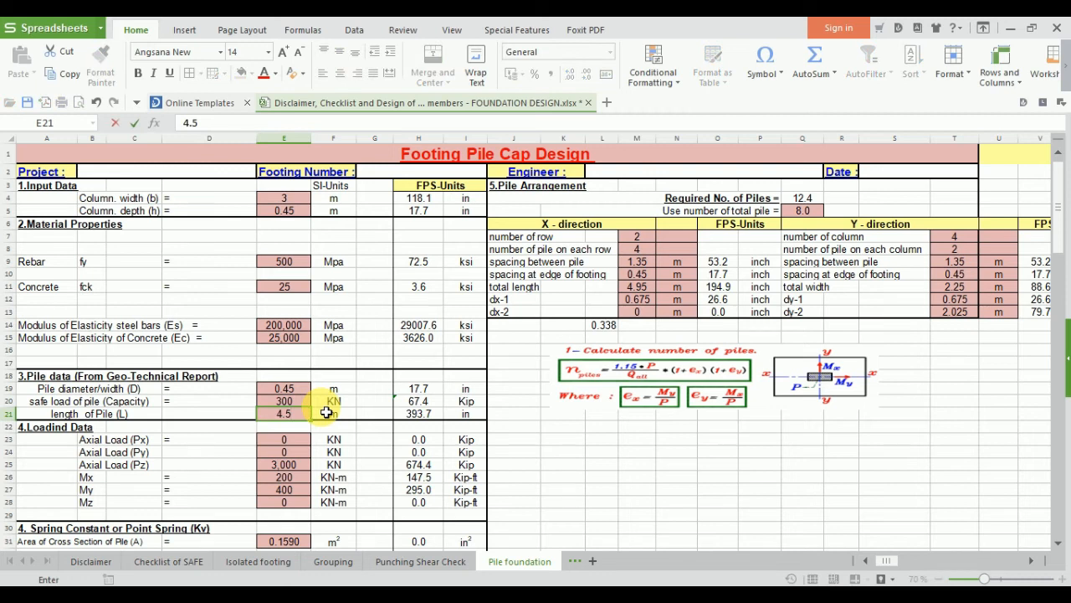
key("Return")
Check the column load in the Photos problem statement and set the axial load Pz in the spreadsheet to 850 kN
key("Return")
key("Return")
key("Return")
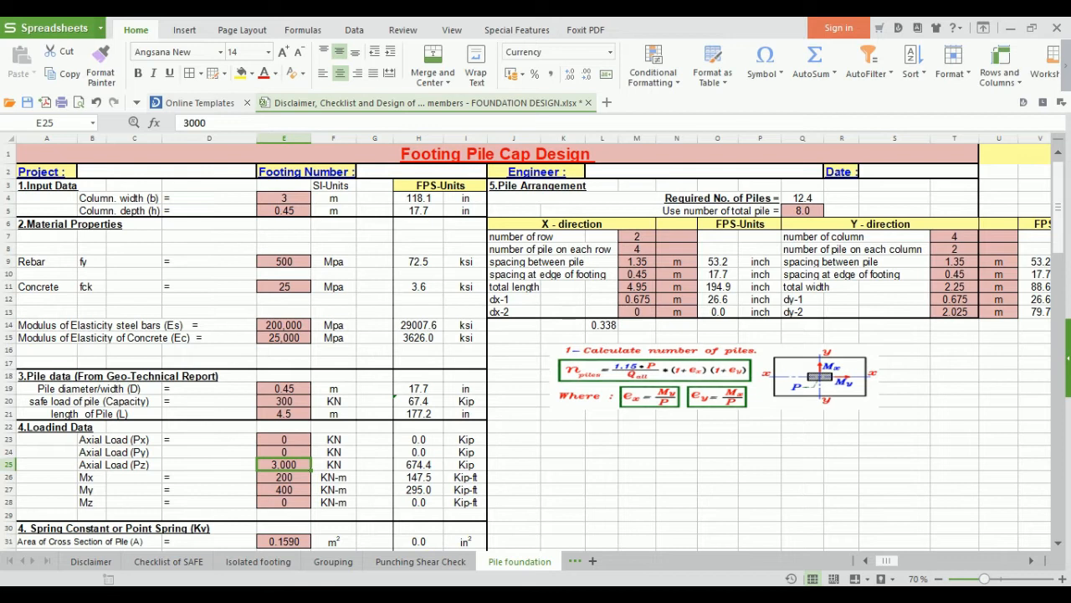
left_click(532, 595)
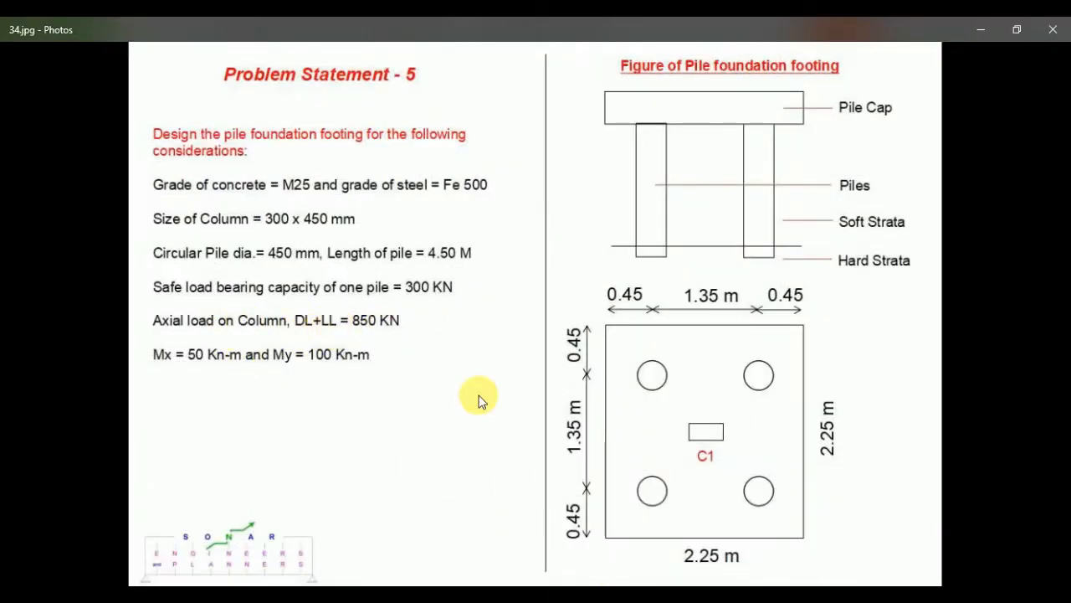
left_click(533, 594)
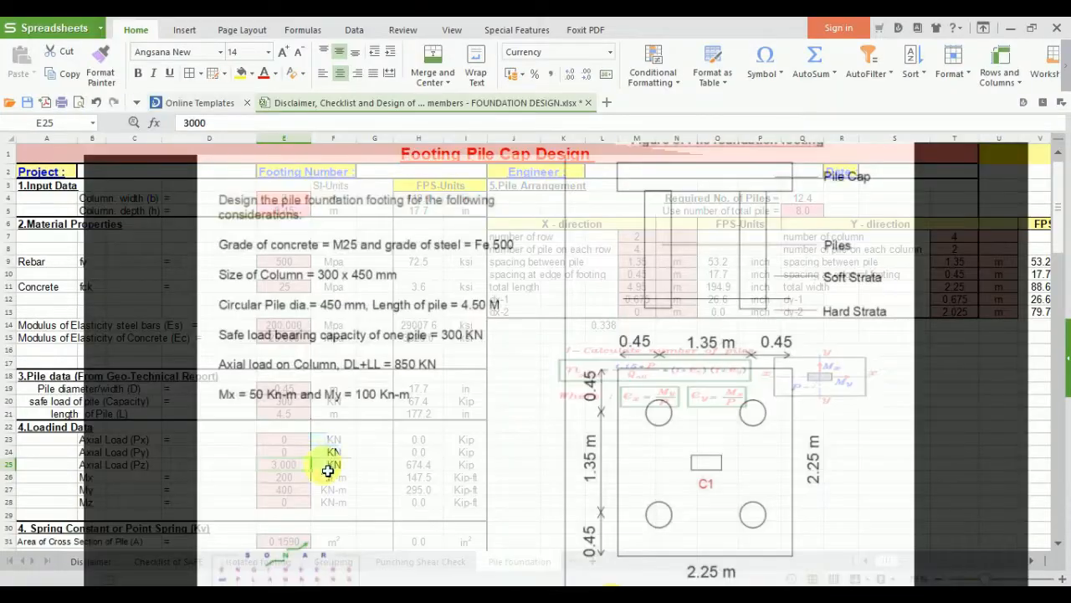
type("850")
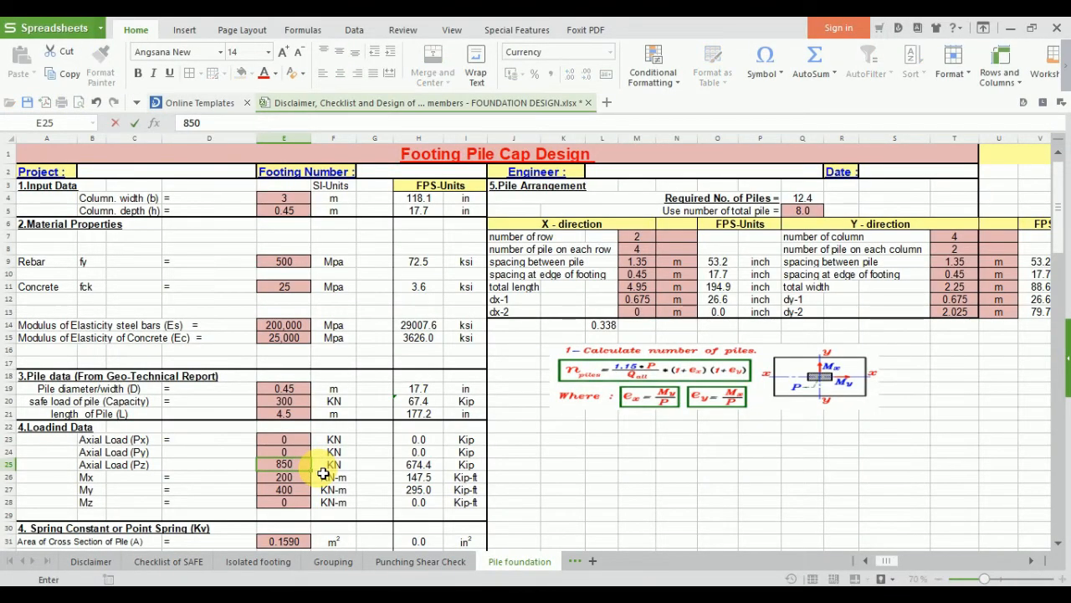
key("Return")
Set the moment Mx to 50 kN-m and My to 100 kN-m in the loading data
scroll(323, 474, "down", 2)
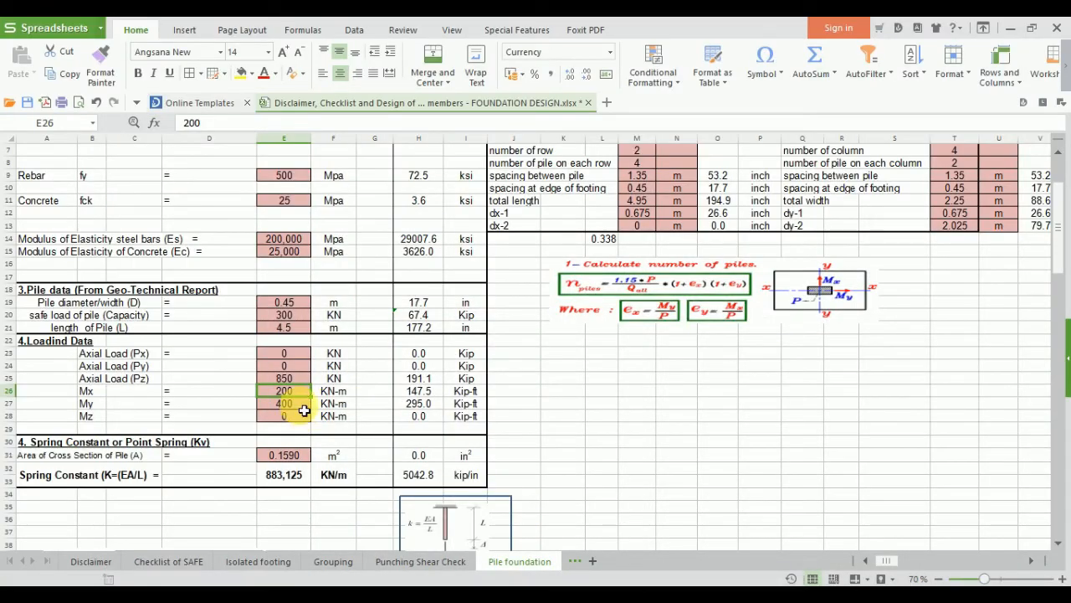
type("50")
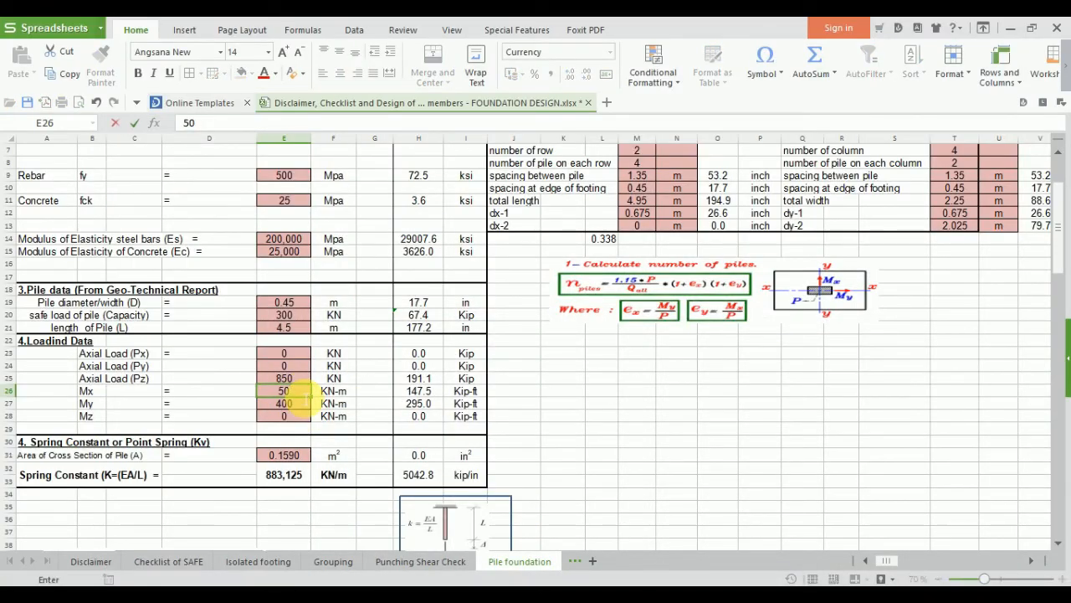
key("Return")
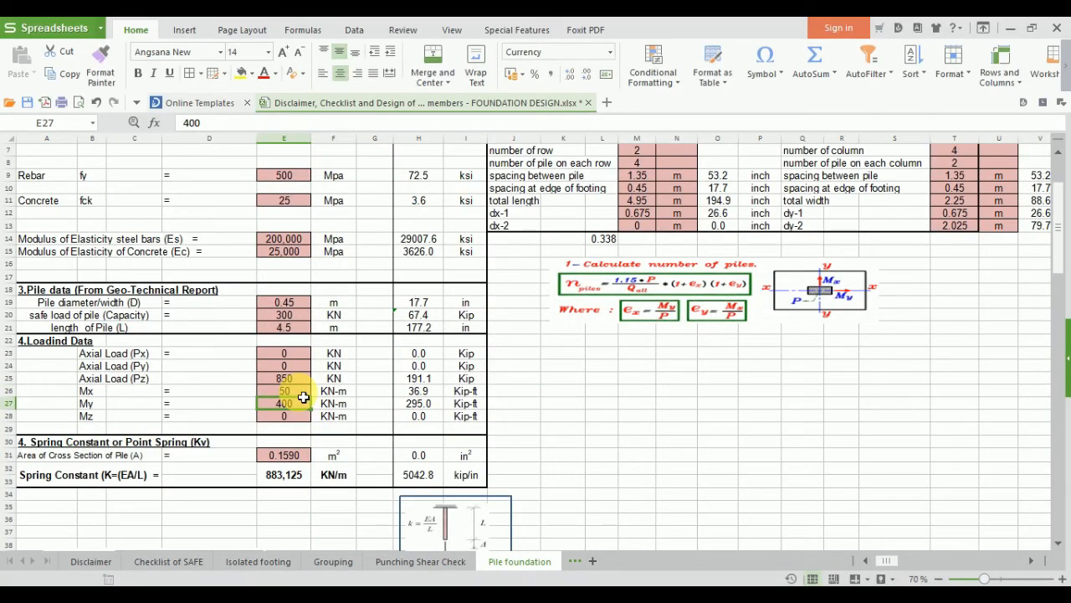
type("100")
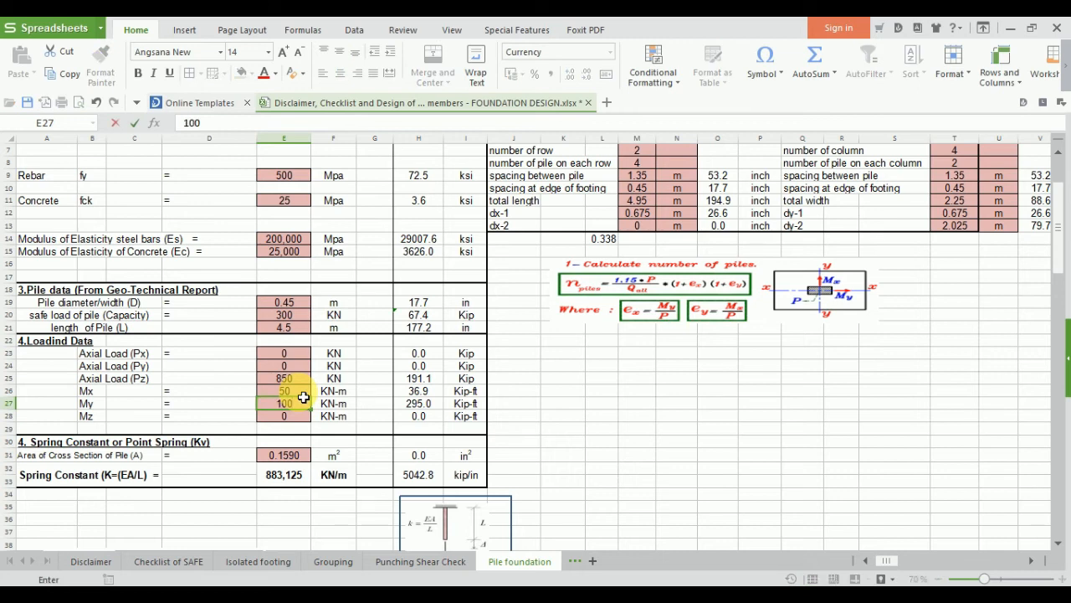
key("Return")
Examine the pile cross-section area and spring constant formulas, the required number of piles, and the spacing and stiffness reference diagrams
key("Return")
key("Return")
key("Return")
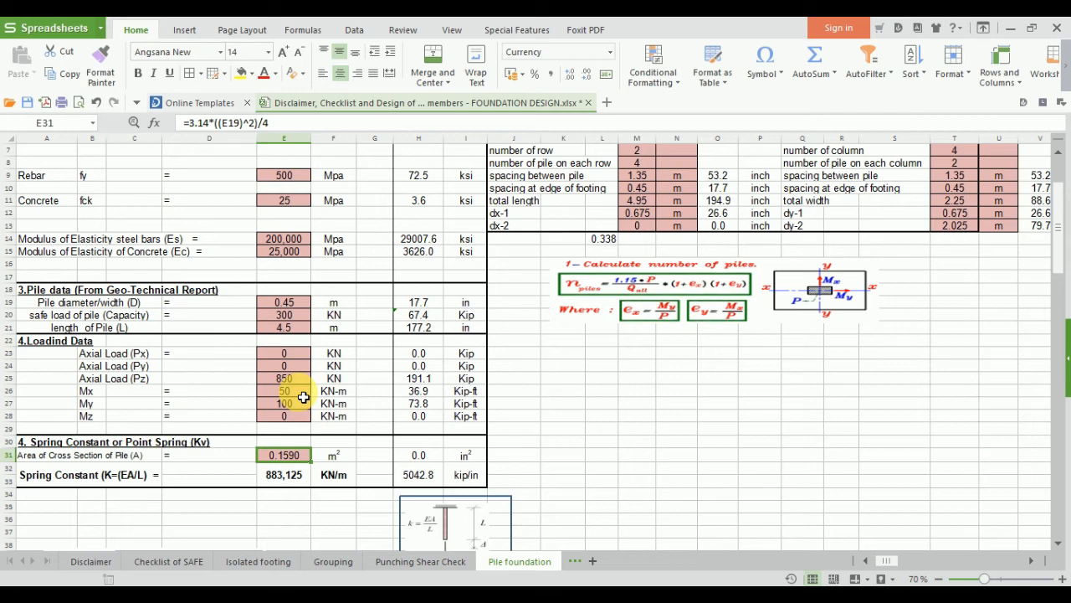
key("Down")
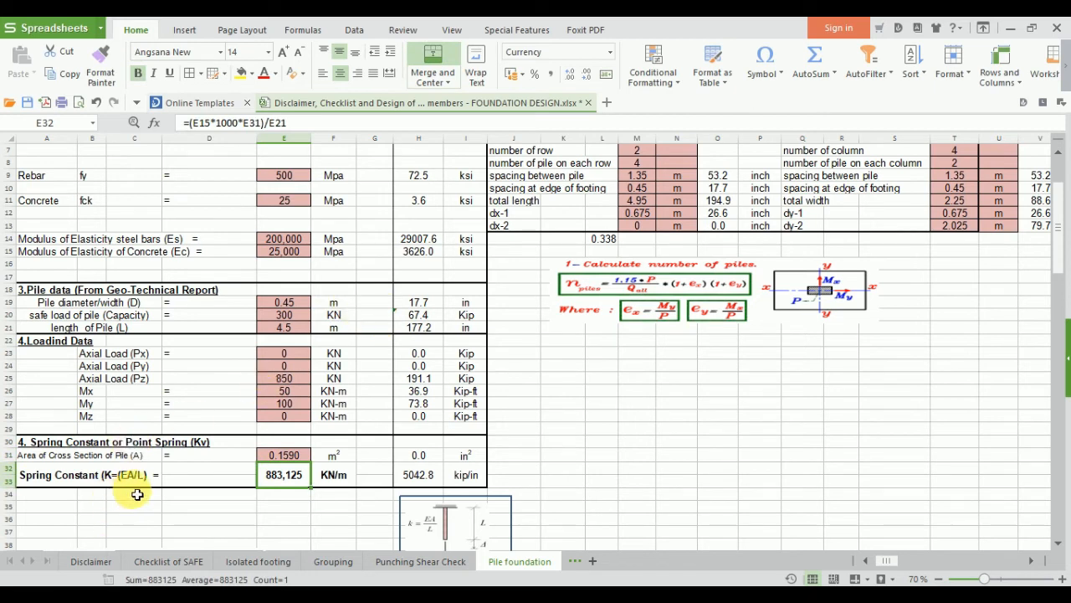
scroll(167, 496, "down", 2)
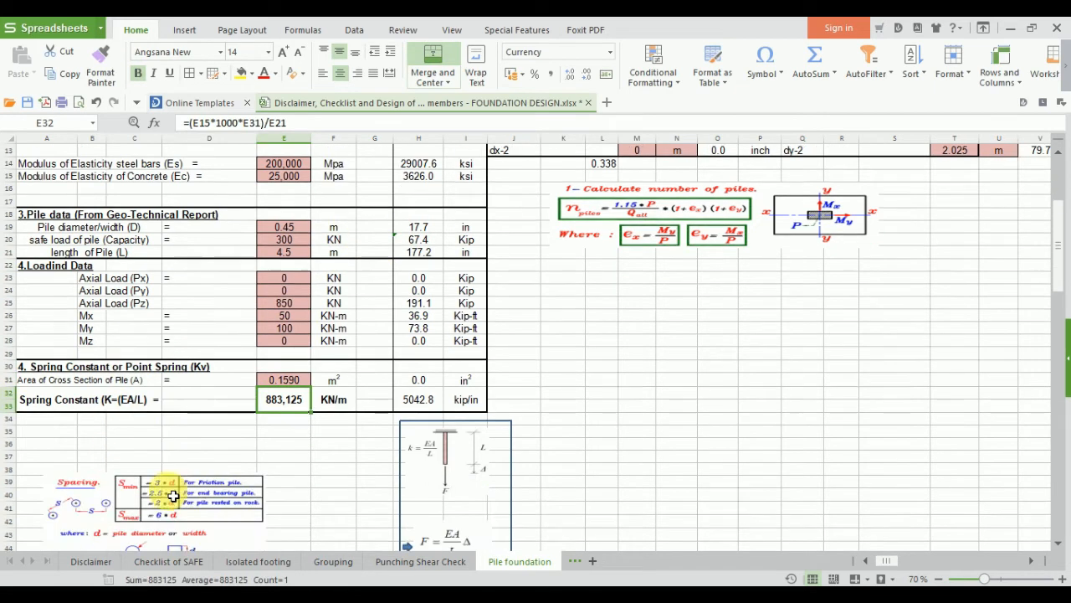
scroll(131, 419, "up", 3)
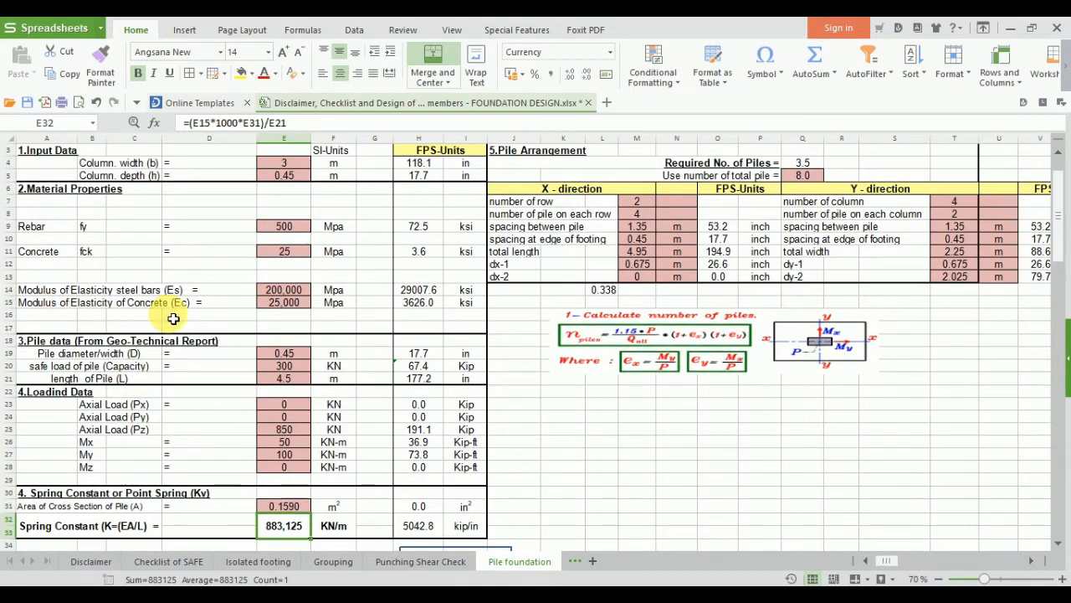
scroll(206, 319, "down", 1)
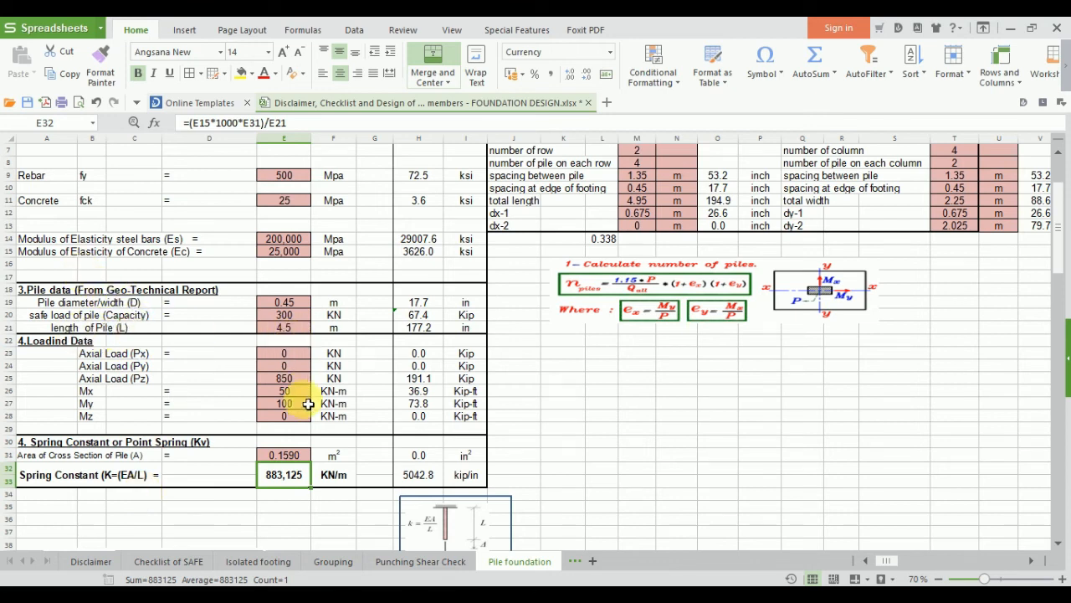
scroll(325, 405, "down", 3)
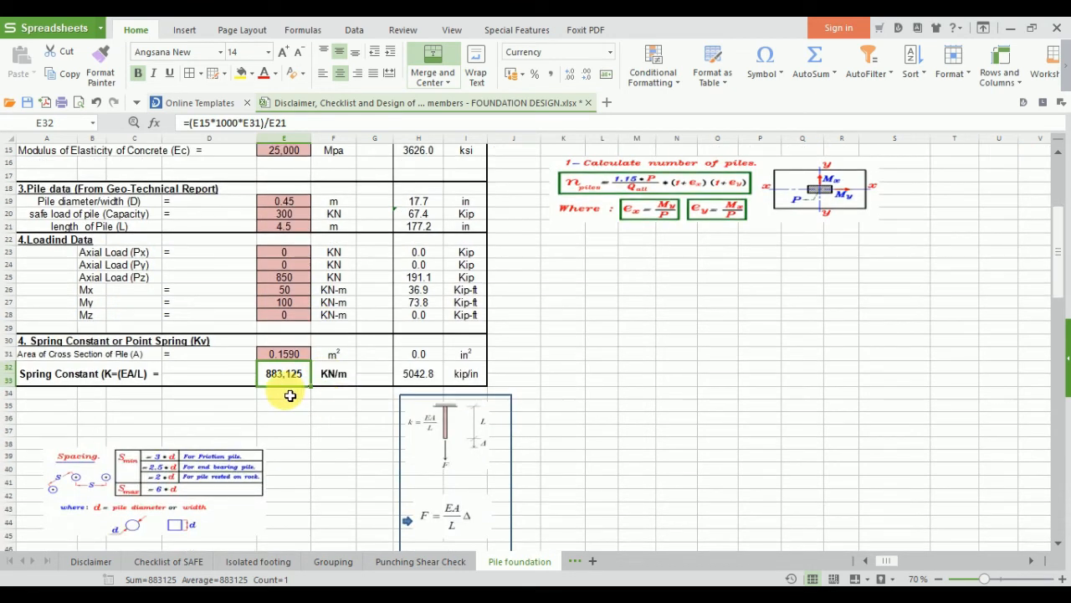
scroll(293, 395, "down", 2)
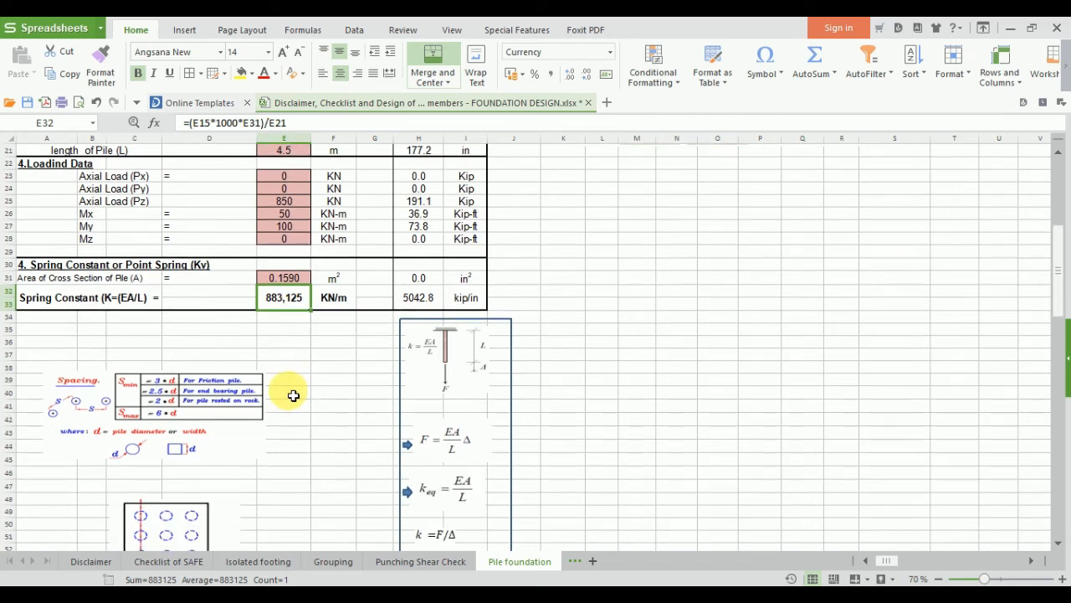
scroll(408, 397, "up", 1)
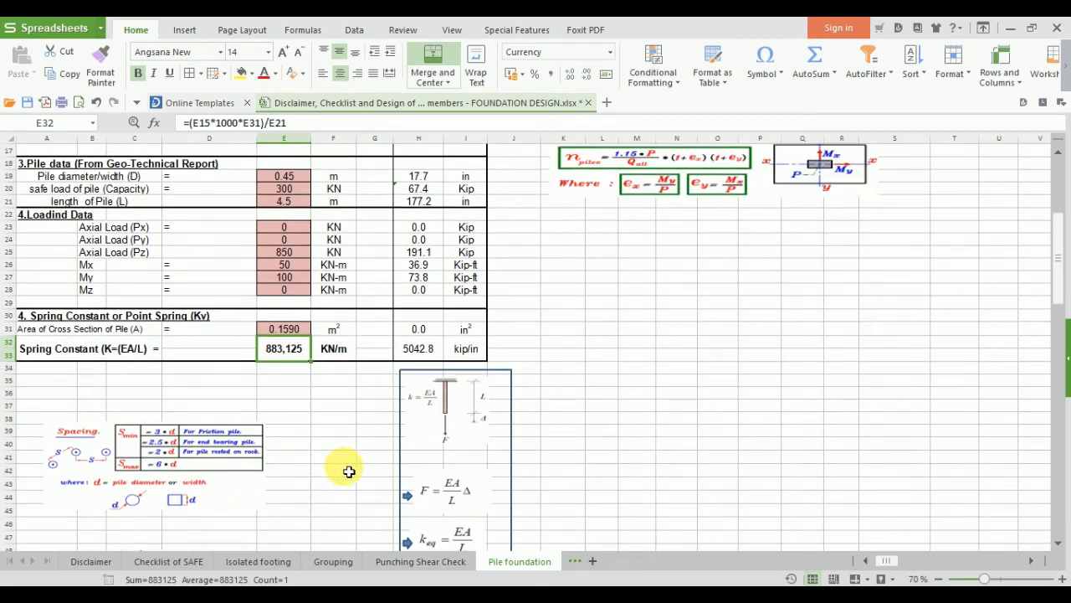
Set the number of total piles to use to 4 in the pile arrangement section
scroll(602, 418, "up", 5)
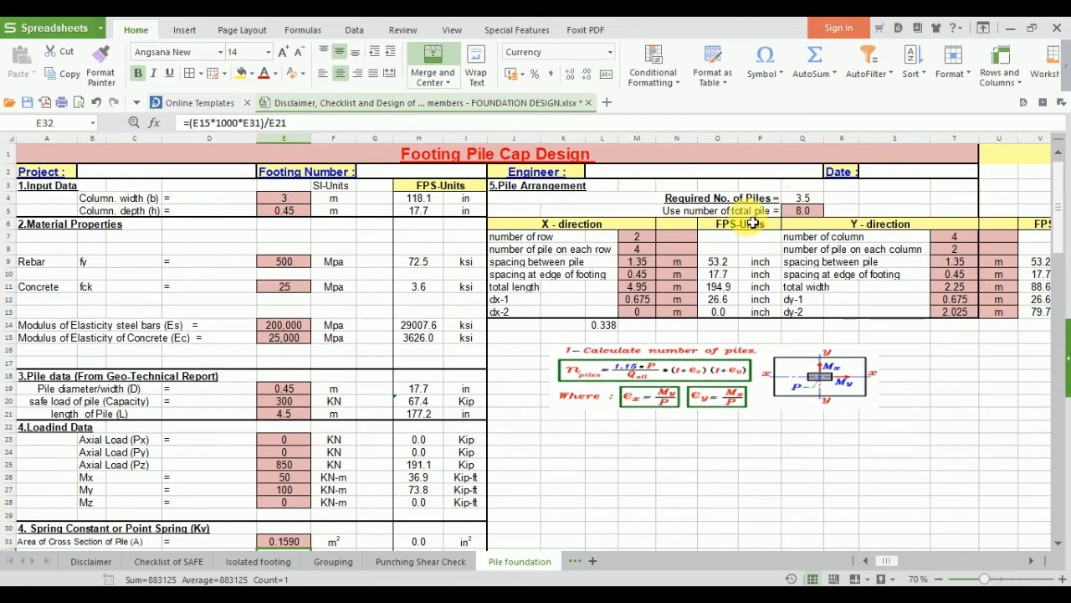
left_click(820, 218)
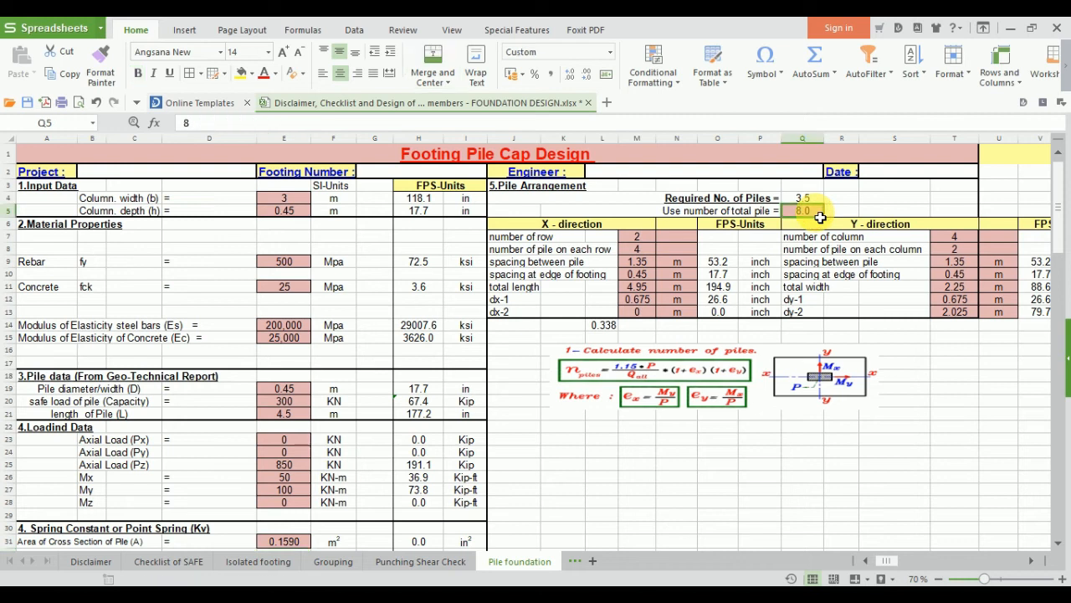
type("4")
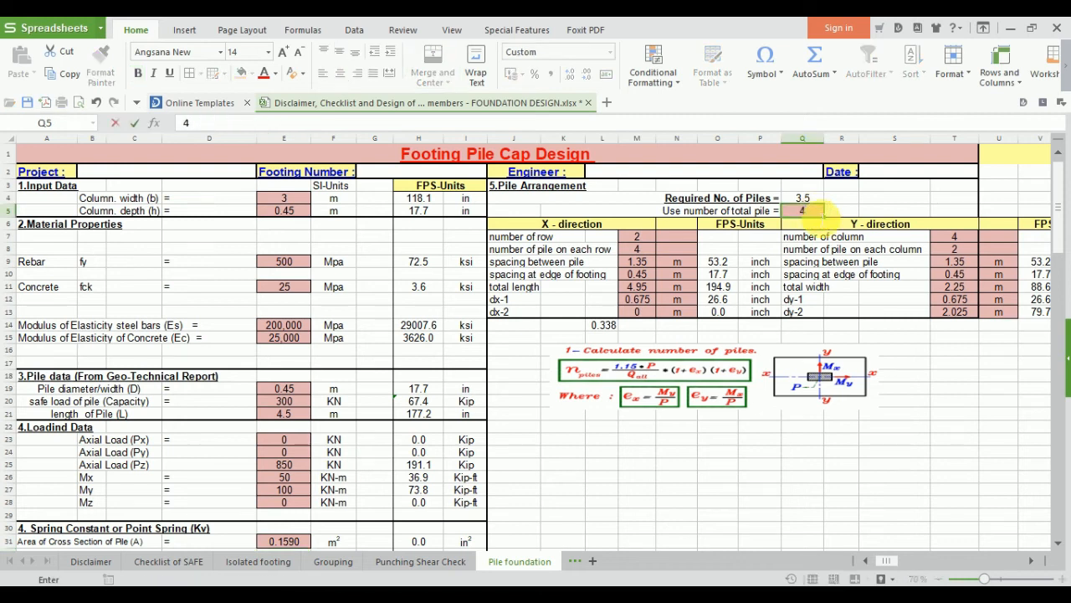
key("Return")
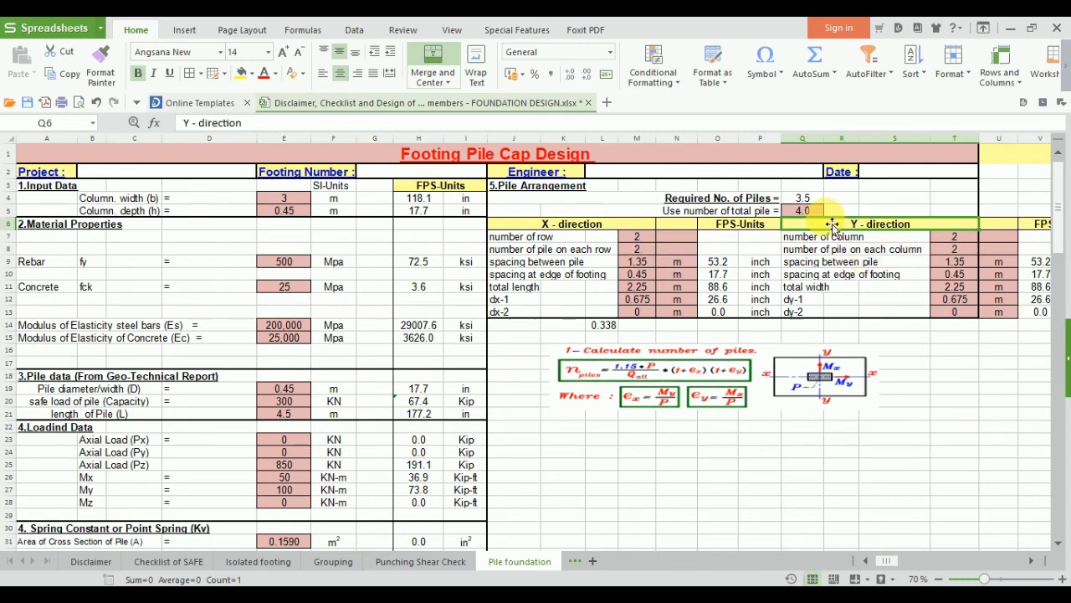
Examine the X-direction pile spacing formula and compare it with the minimum and maximum spacing reference table, enlarged for reading
left_click(657, 267)
scroll(656, 267, "down", 2)
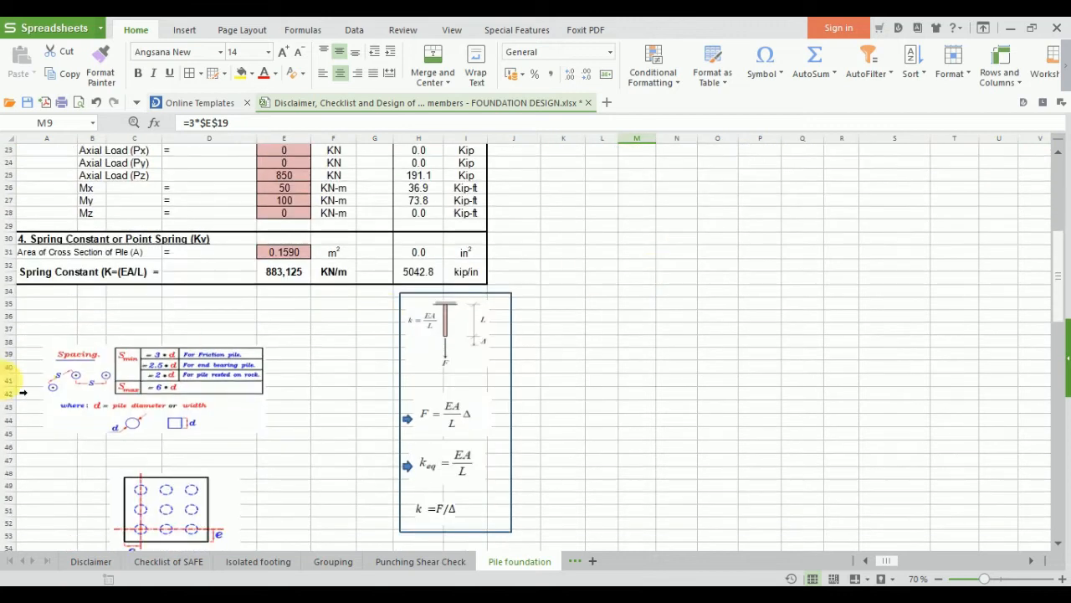
left_click(1061, 579)
left_click(1061, 579)
scroll(275, 415, "up", 1, "ctrl")
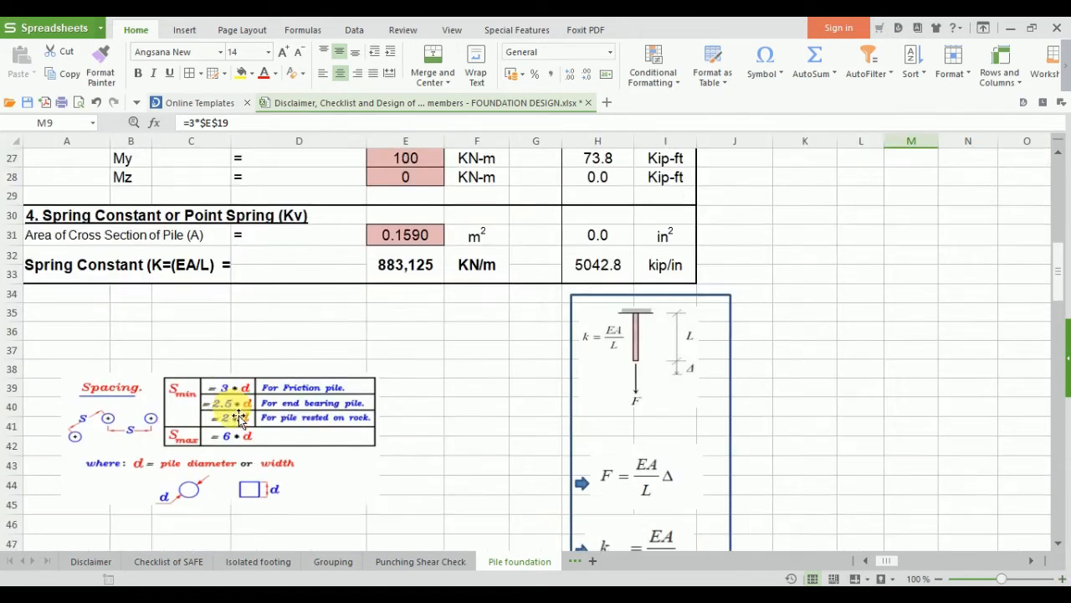